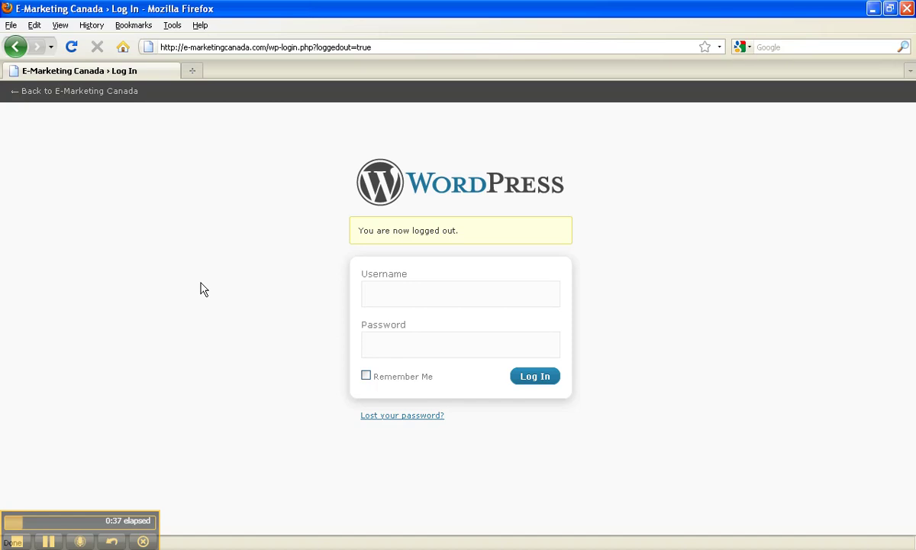
- Log in to the E-Marketing Canada admin with the site username and password, declining Firefox's password save
text(tutorial)
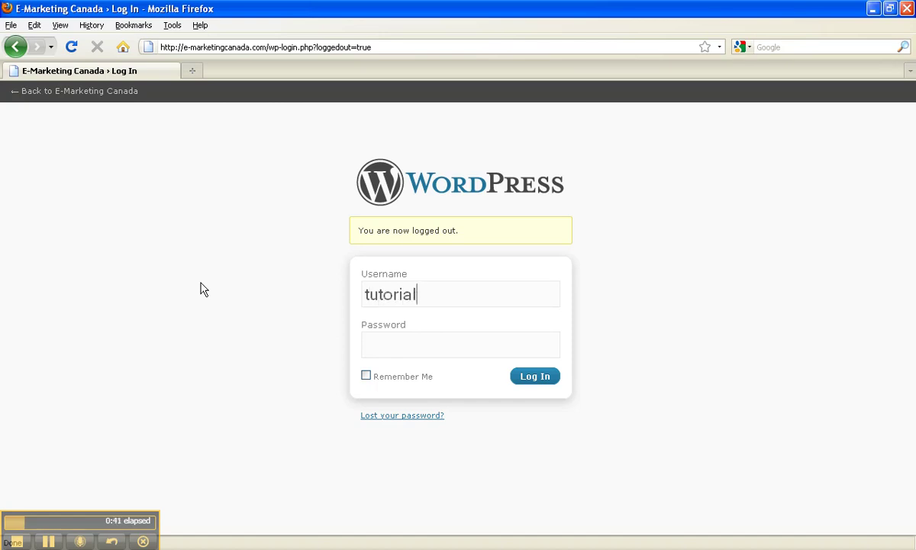
click(373, 343)
text(••••••••)
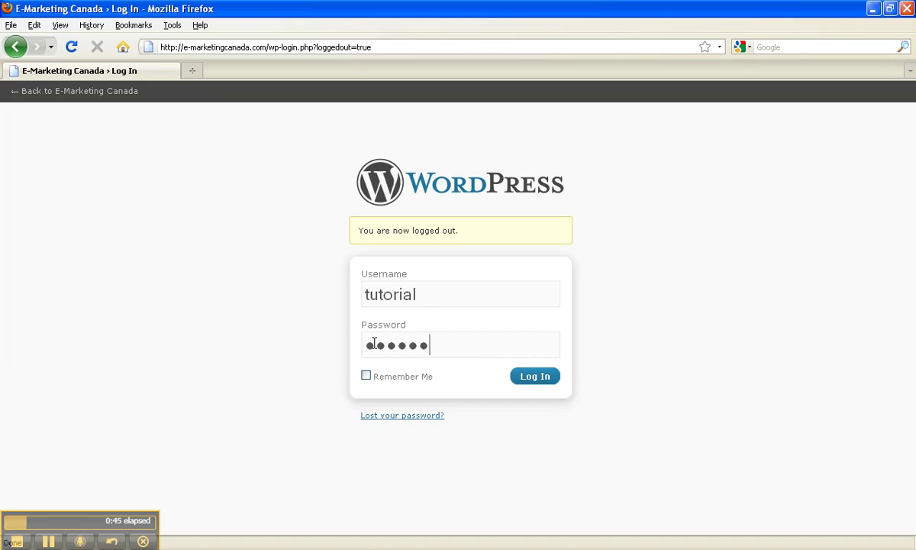
text(•••)
click(542, 382)
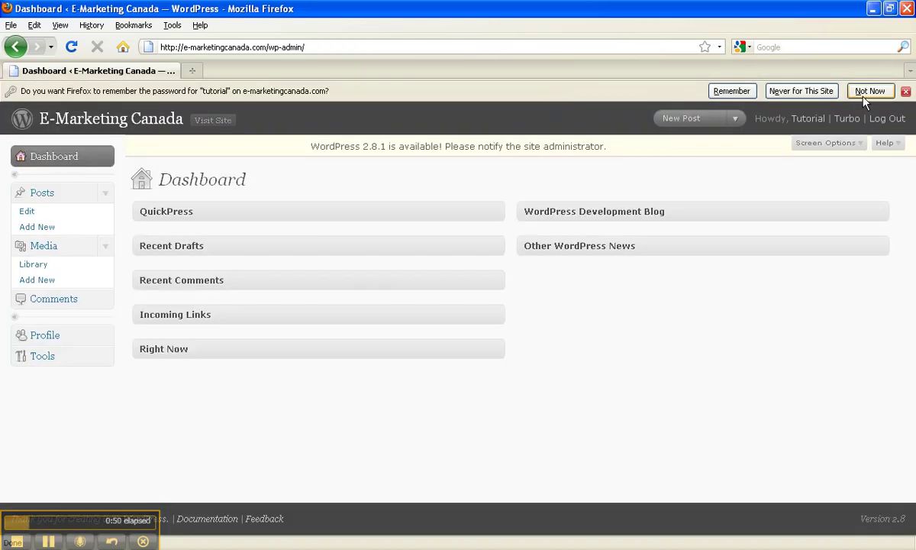
click(863, 97)
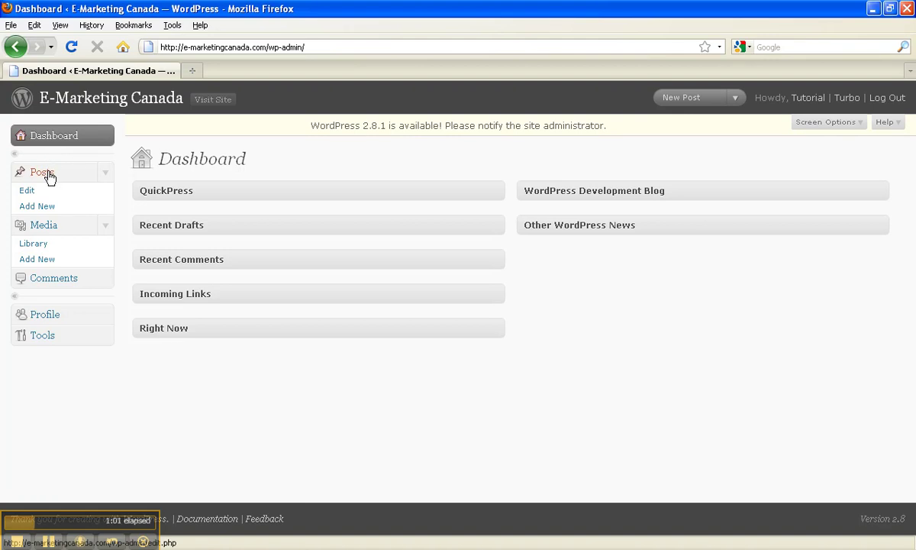
- Create a new post titled 'Monkeys' and place the cursor in its empty body
click(58, 212)
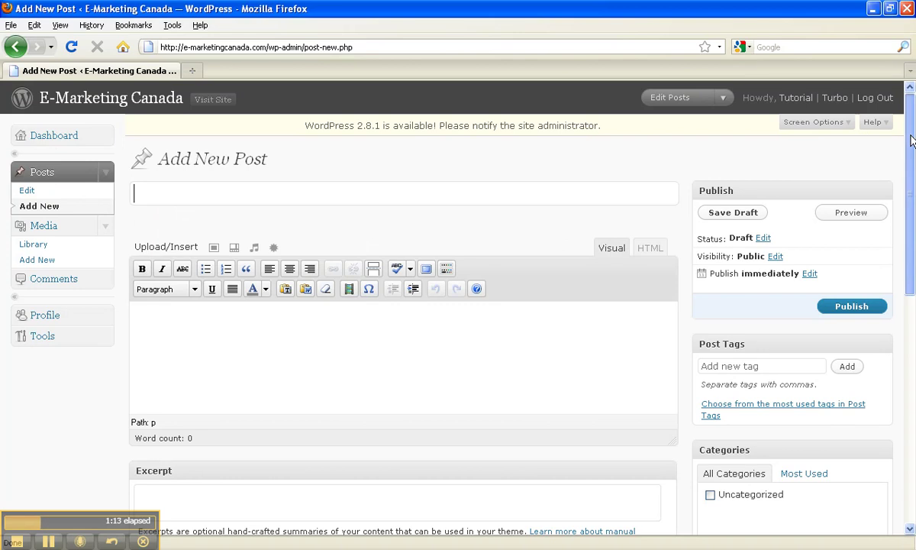
drag(910, 138, 910, 165)
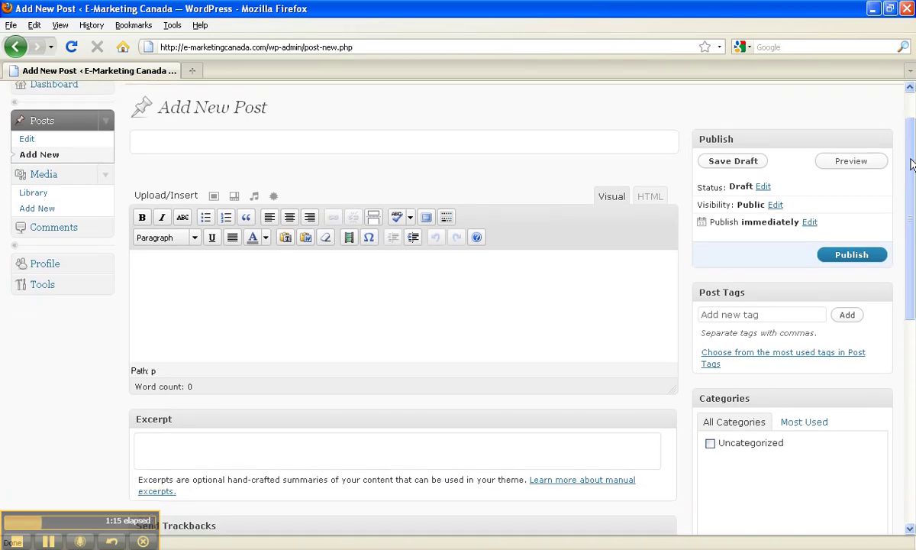
click(522, 140)
text(Monkeys)
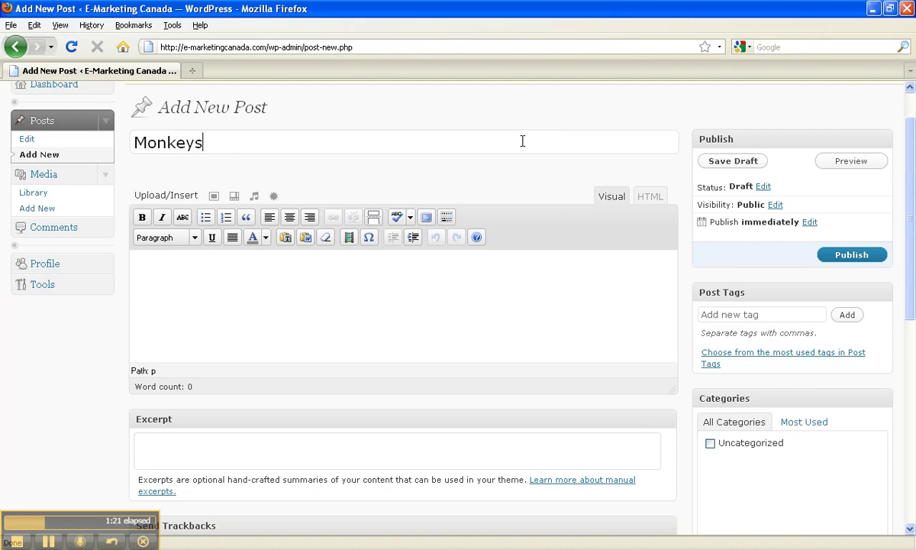
click(442, 293)
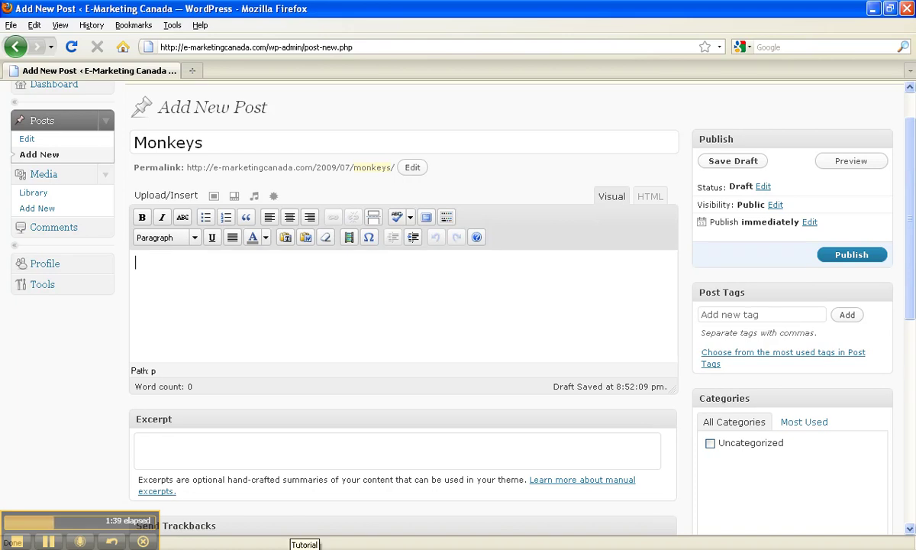
- Open the Tutorial document in Word and select its entire article text to copy
click(304, 548)
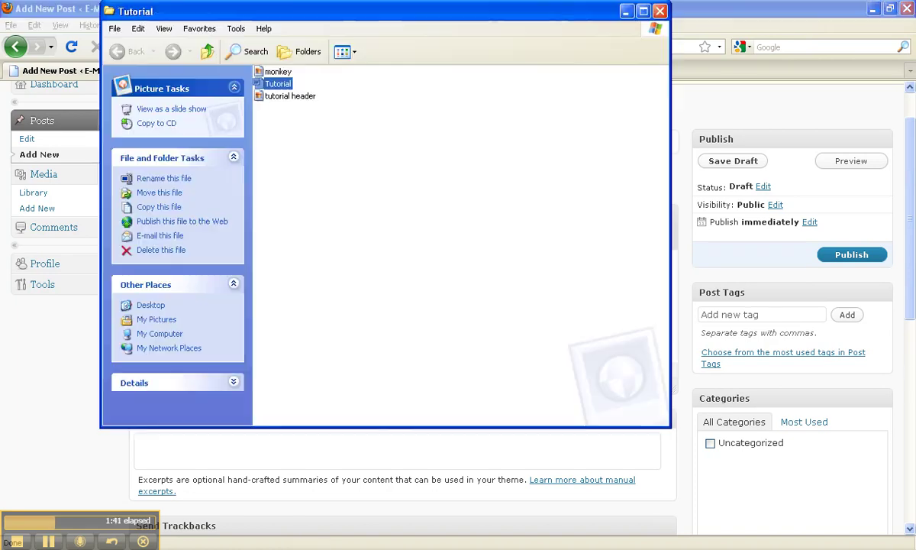
double_click(264, 85)
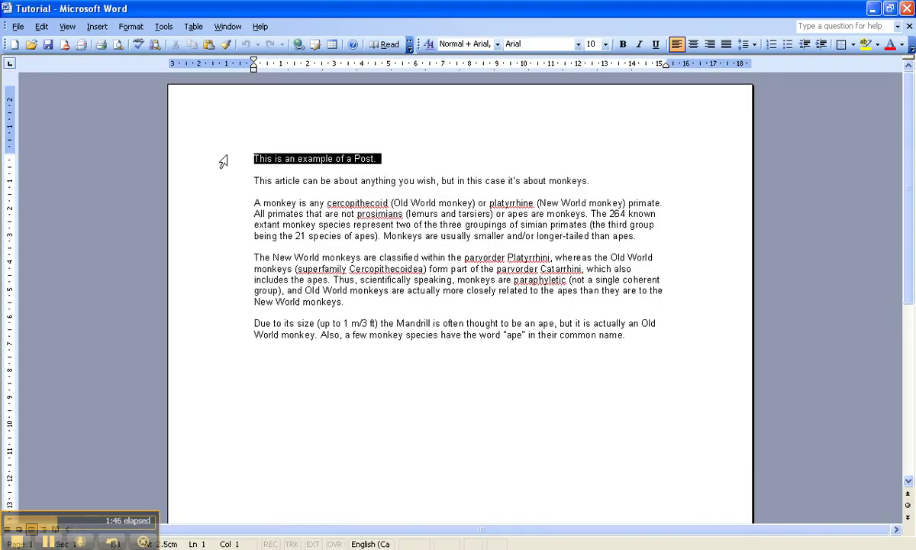
drag(221, 156, 225, 377)
key(ctrl+c)
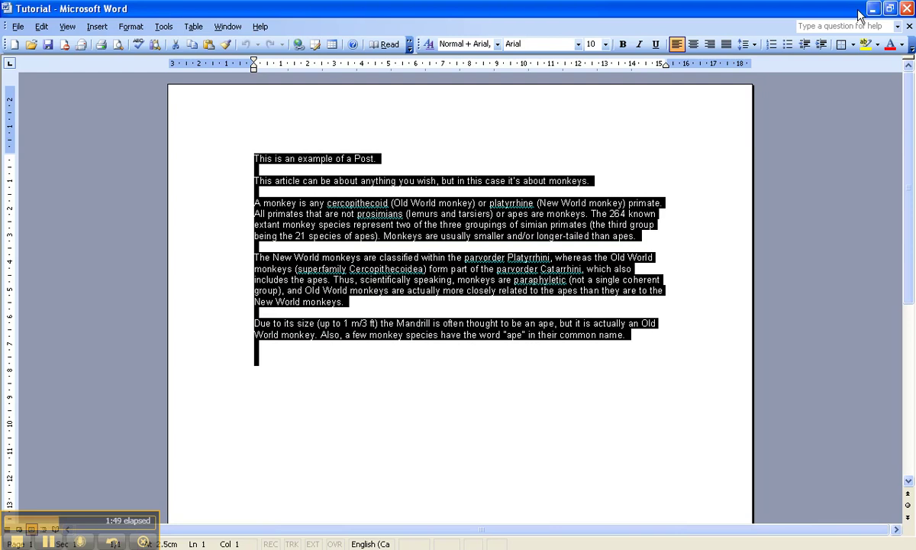
- Close Word and the Explorer folder, returning to the Monkeys post body
key(ctrl+w)
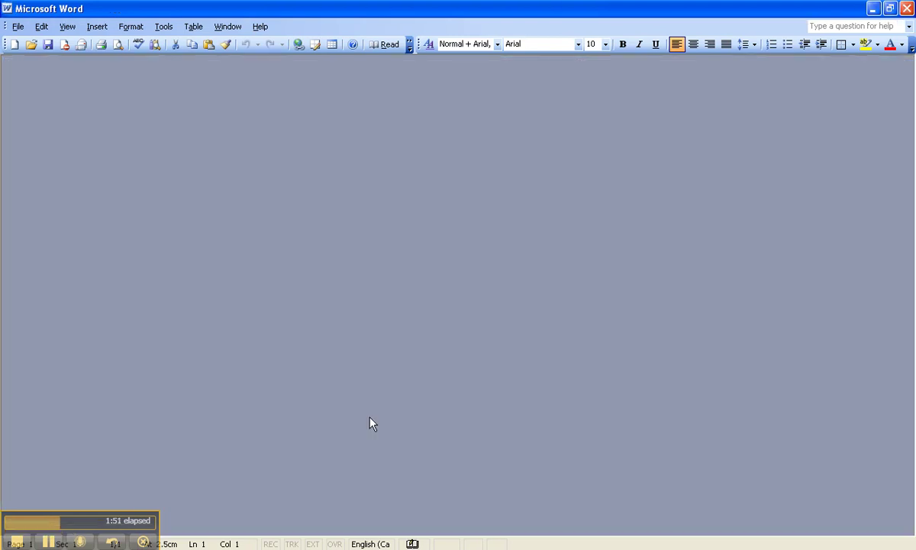
key(alt+F4)
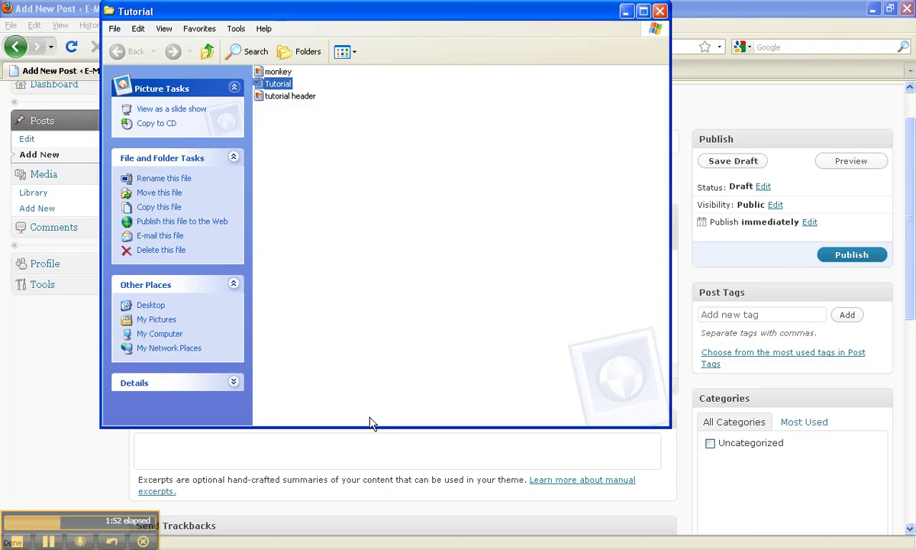
click(660, 12)
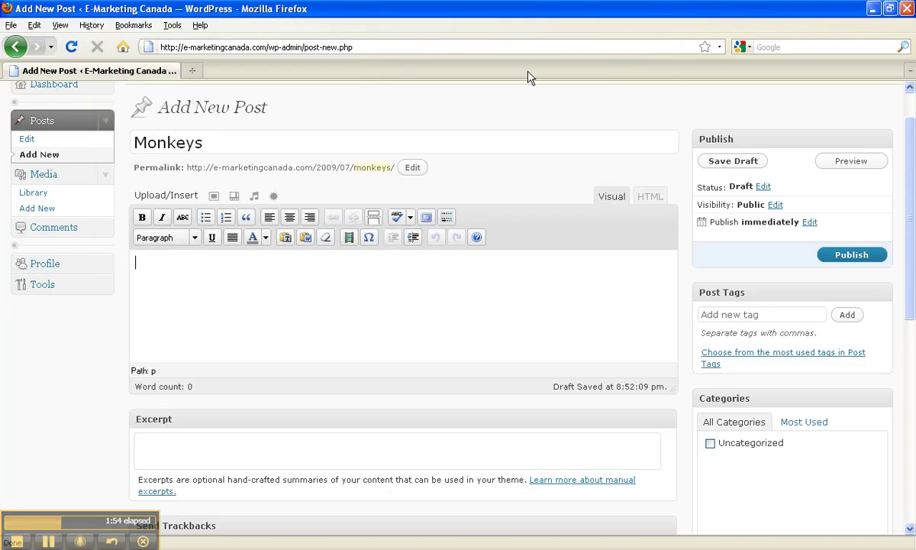
click(353, 281)
- Toggle the Kitchen Sink formatting tools off and back on, then bring up Paste from Word
click(447, 218)
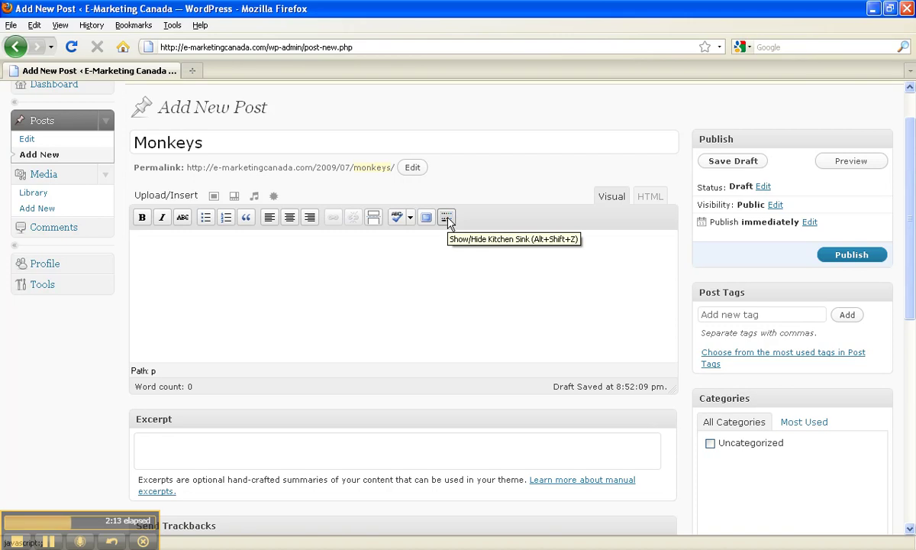
click(446, 219)
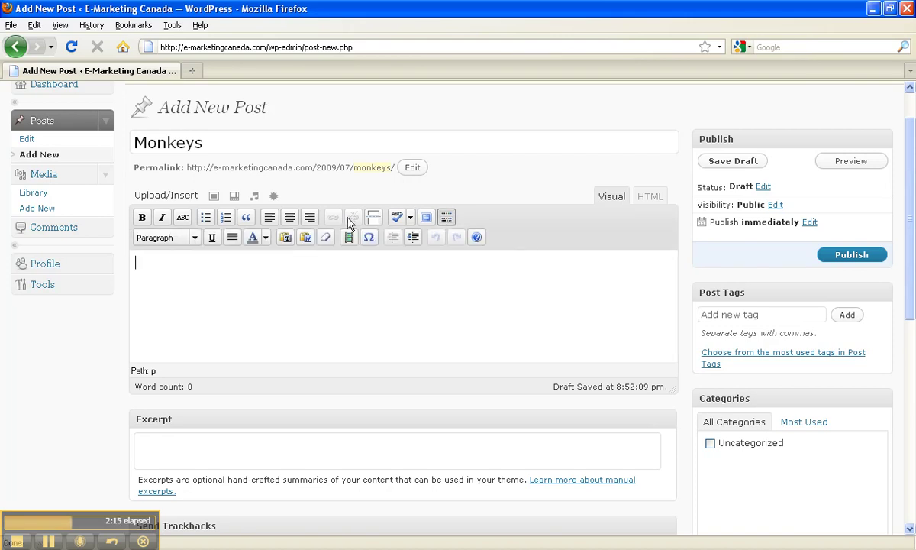
click(305, 239)
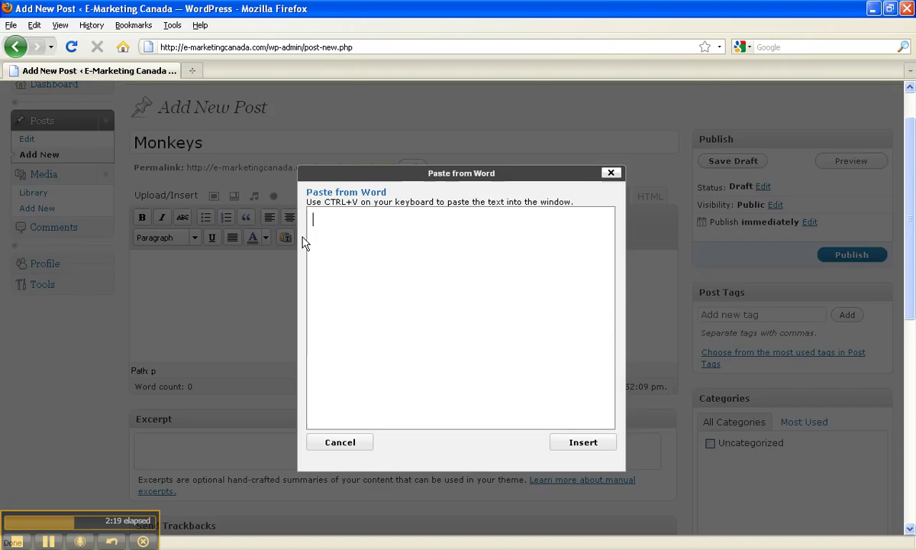
- Test-paste the article into the Paste from Word box, discard it, and bring up the Start menu
right_click(339, 220)
click(366, 270)
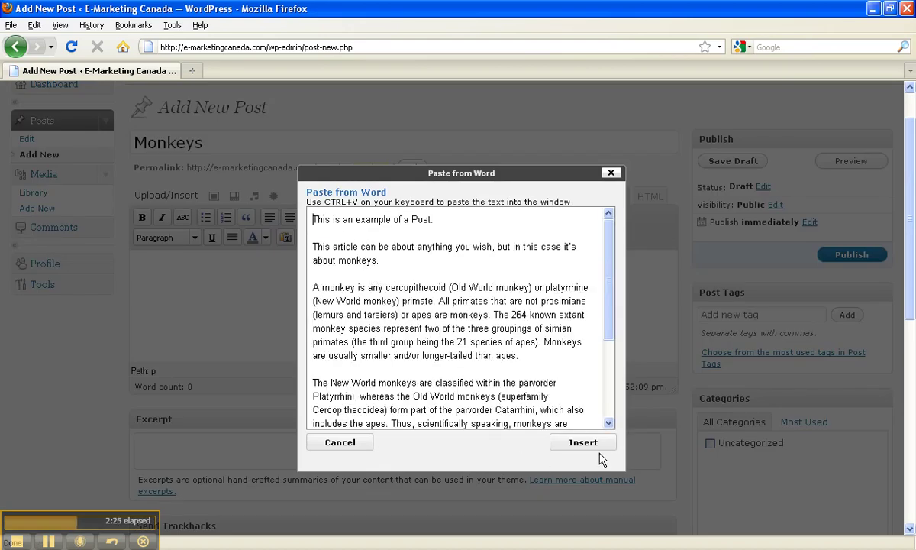
click(612, 177)
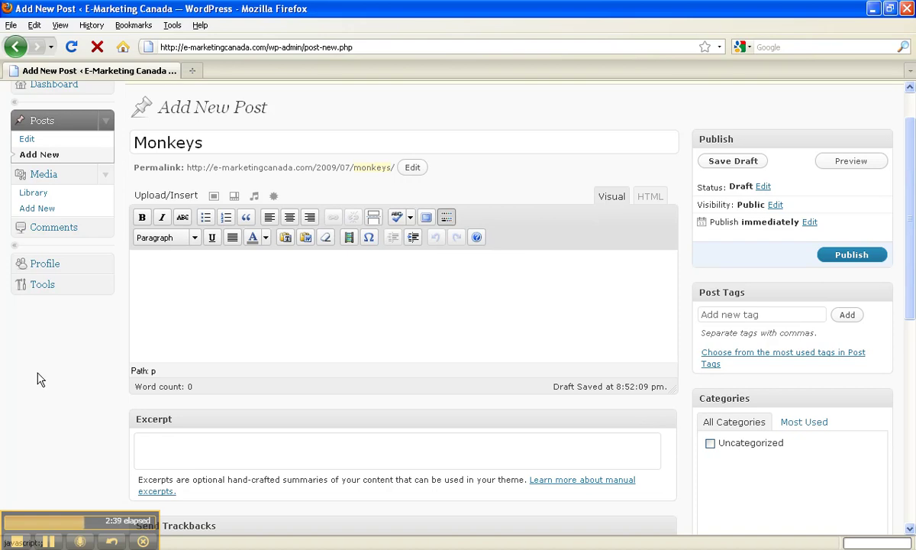
click(19, 540)
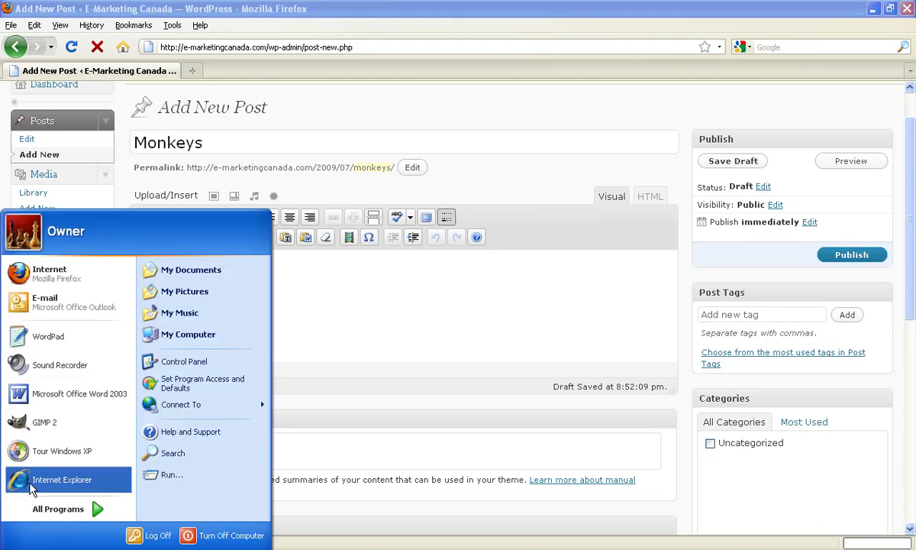
- Launch WordPad and Paste Special the article as Unformatted Text
click(74, 339)
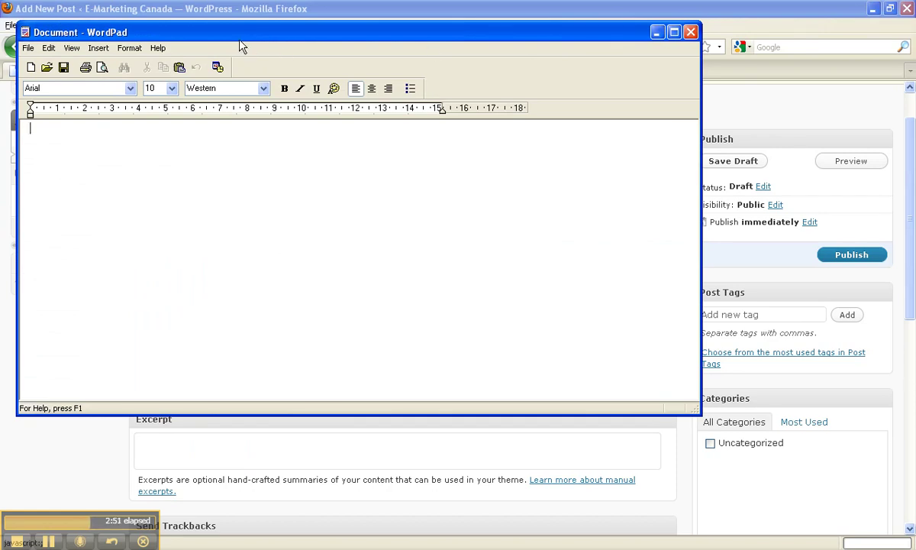
click(48, 48)
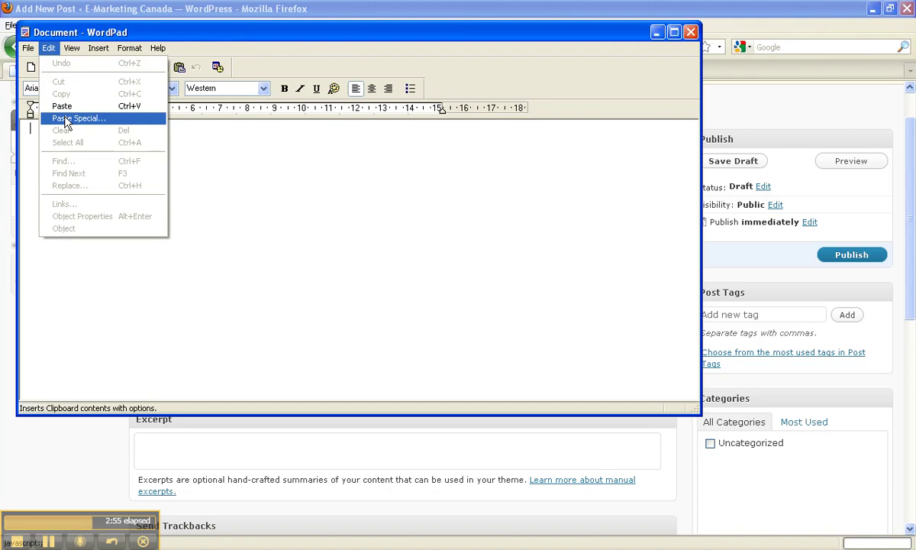
click(67, 118)
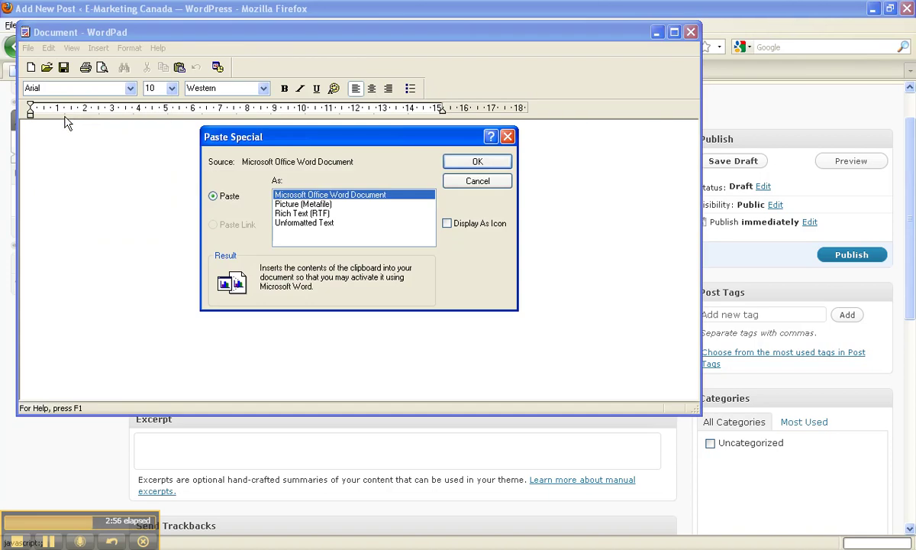
click(304, 224)
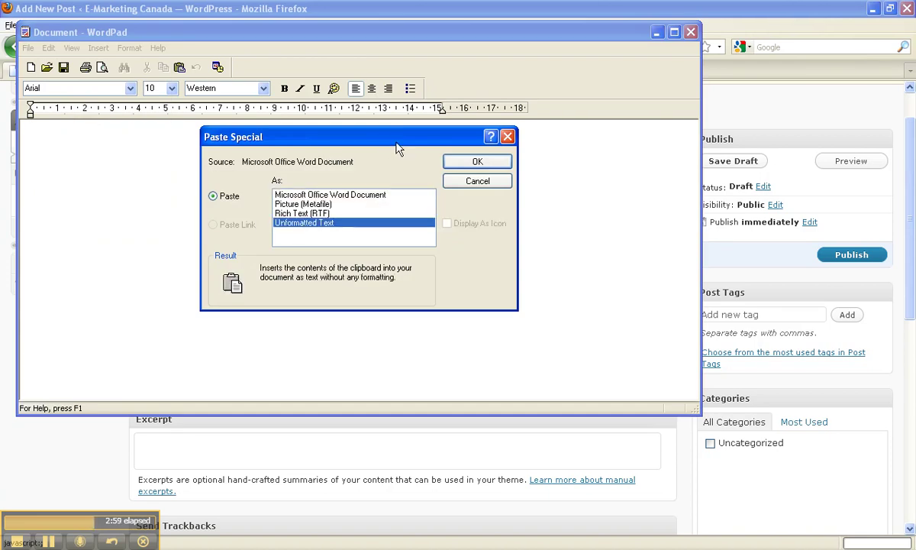
click(462, 162)
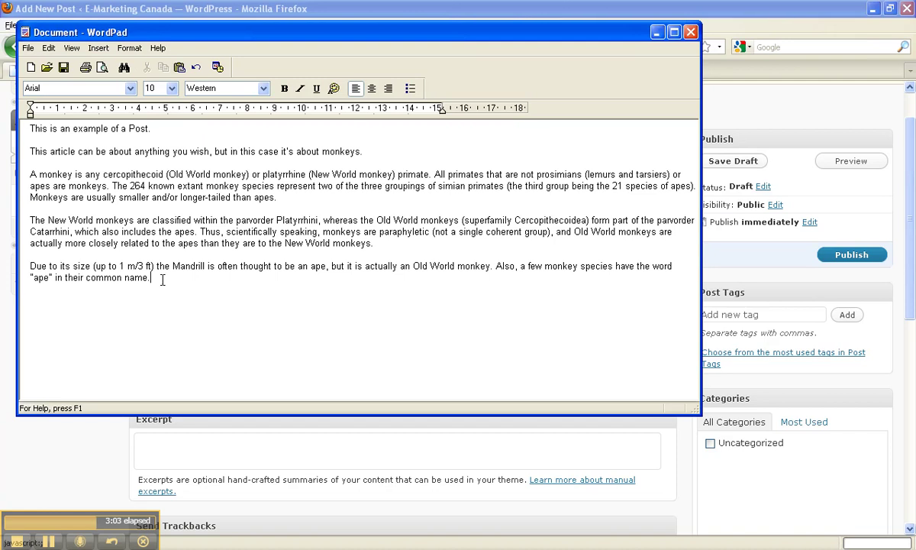
- Cut all the plain article text to the clipboard and close WordPad without saving
drag(156, 277, 9, 119)
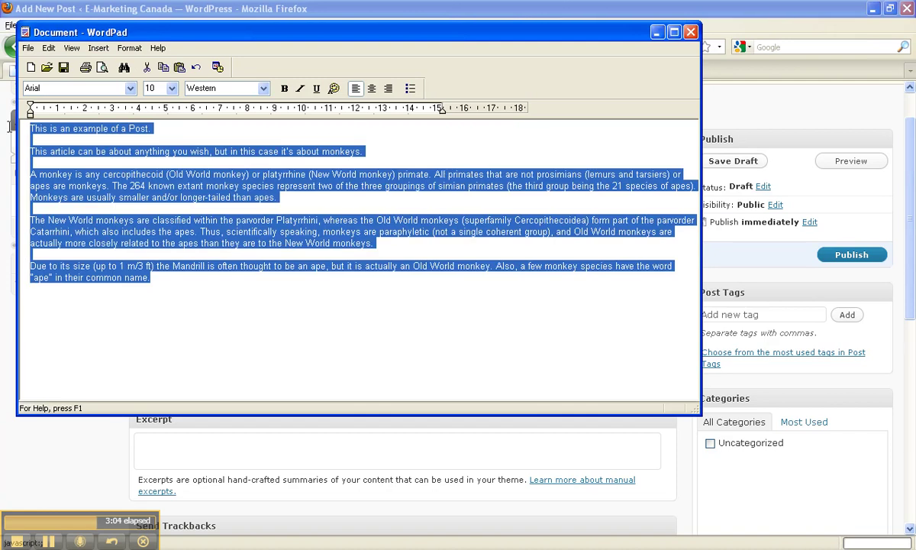
click(147, 67)
click(690, 32)
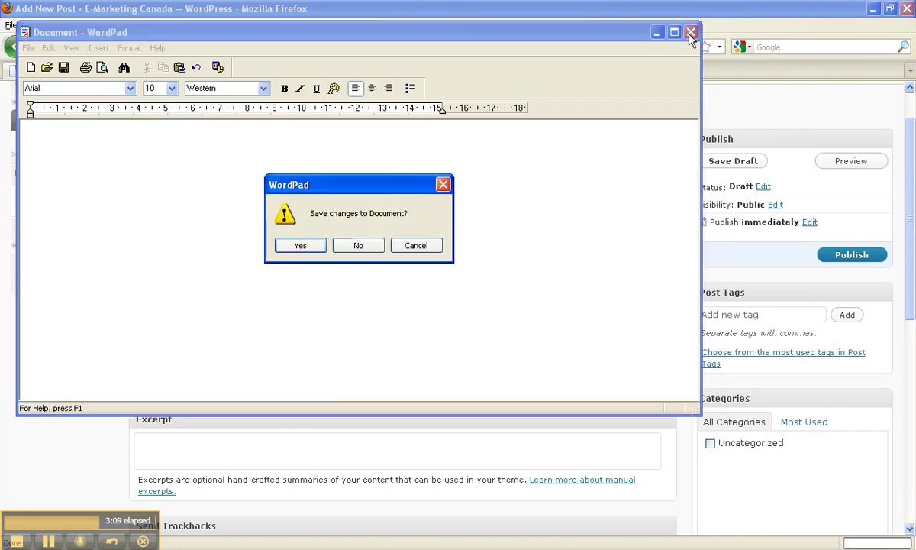
click(359, 245)
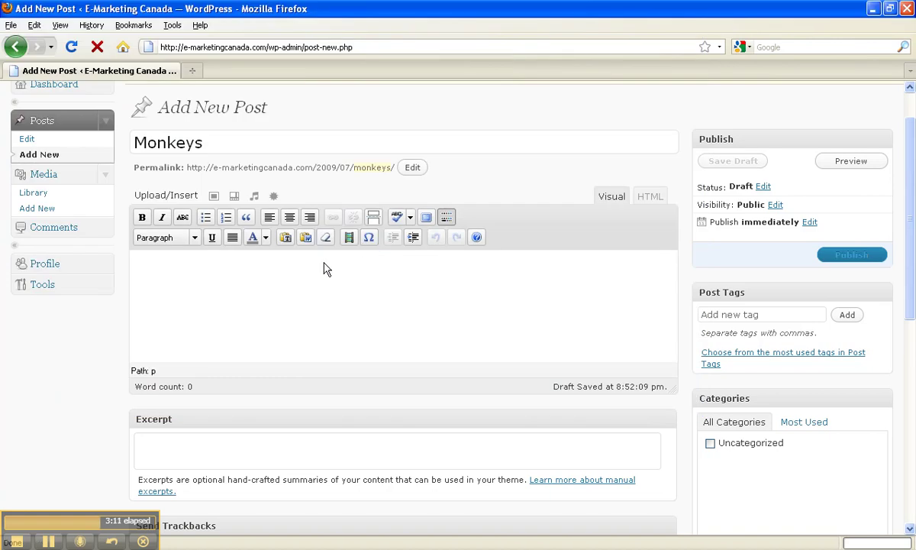
- Paste the plain-text article into the Monkeys post body, filling it with five paragraphs
click(292, 277)
right_click(292, 277)
click(316, 323)
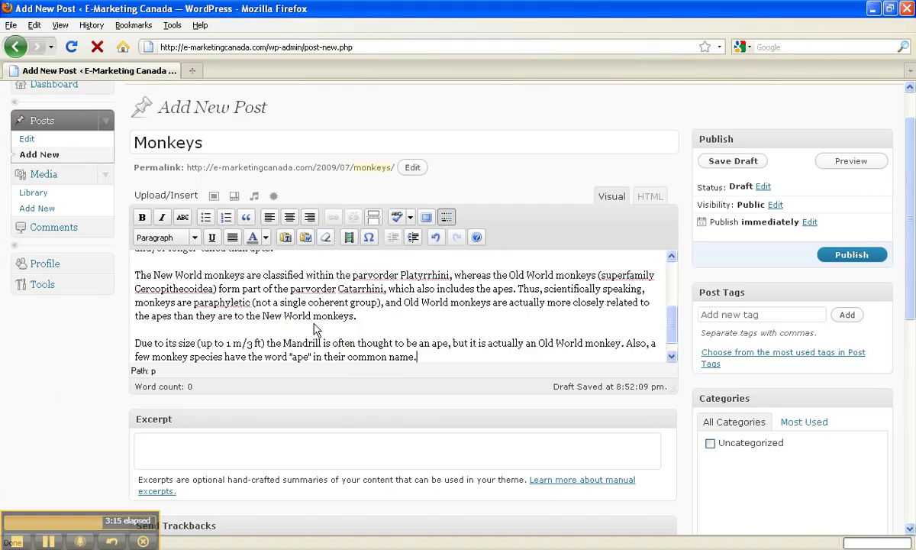
scroll(668, 311, up, 1)
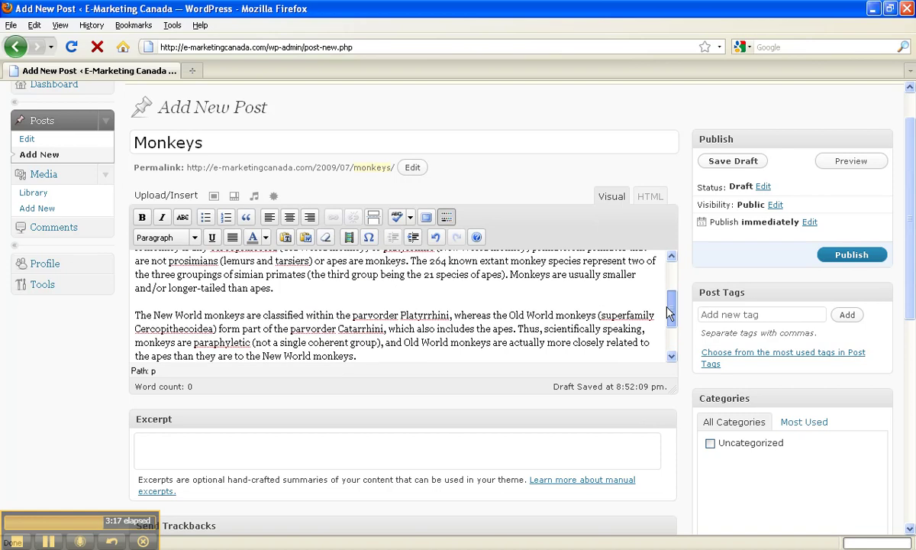
drag(668, 312, 670, 273)
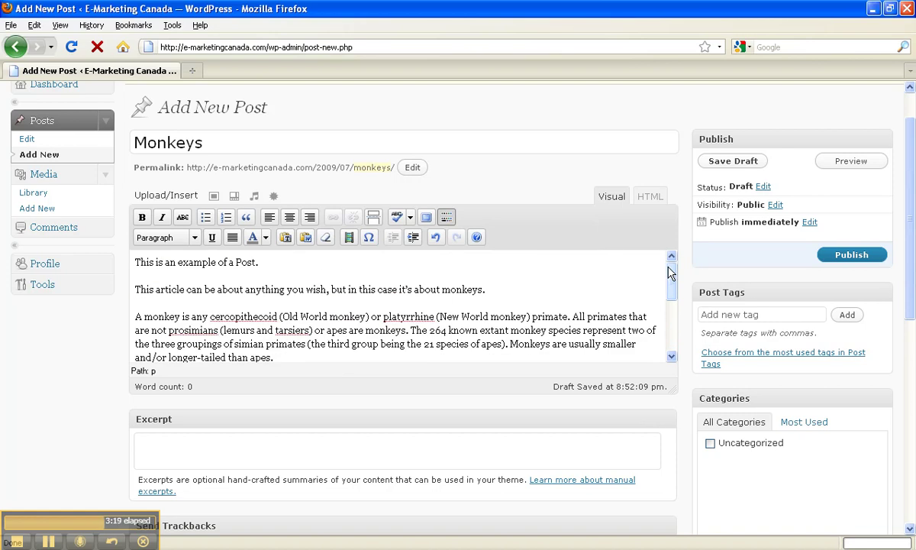
- Add the tags 'monkeys' and 'primates', copying 'primates' from the article text
click(762, 314)
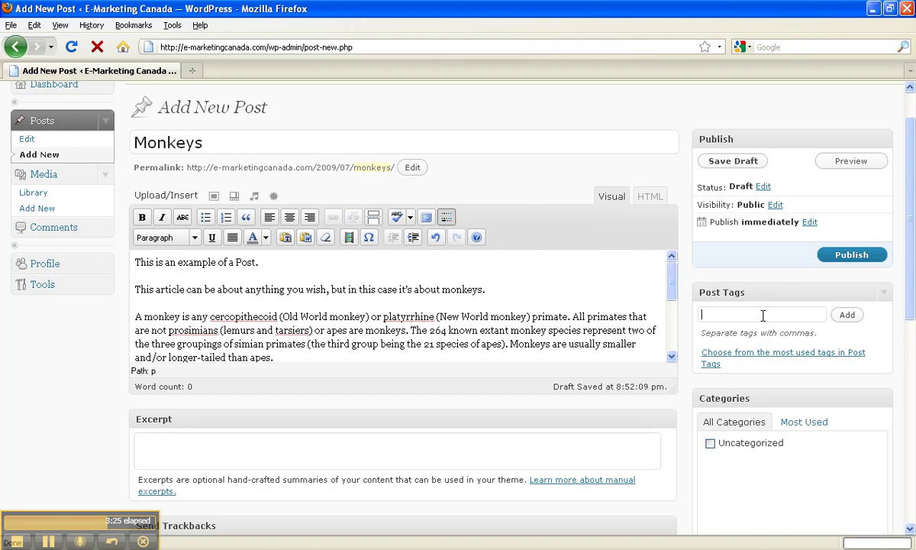
text(monkeys,)
drag(266, 343, 305, 344)
right_click(293, 341)
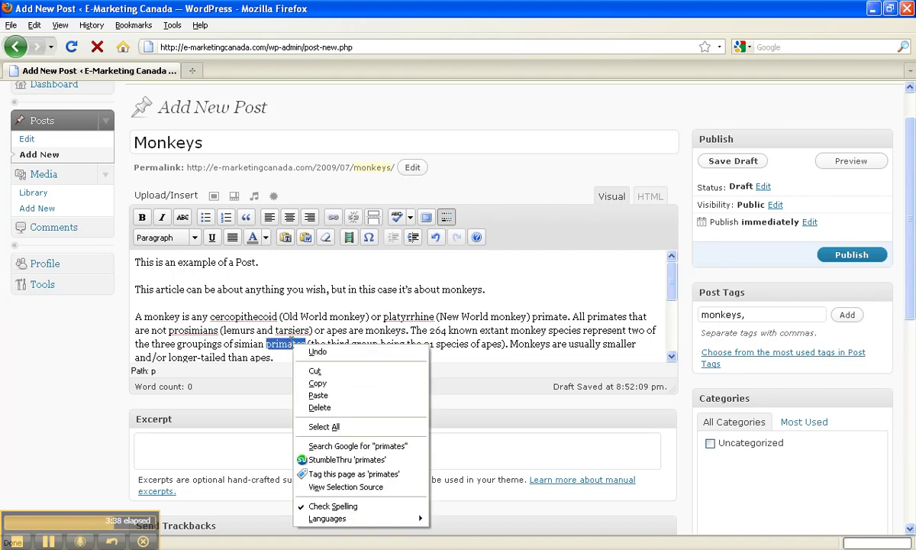
click(318, 383)
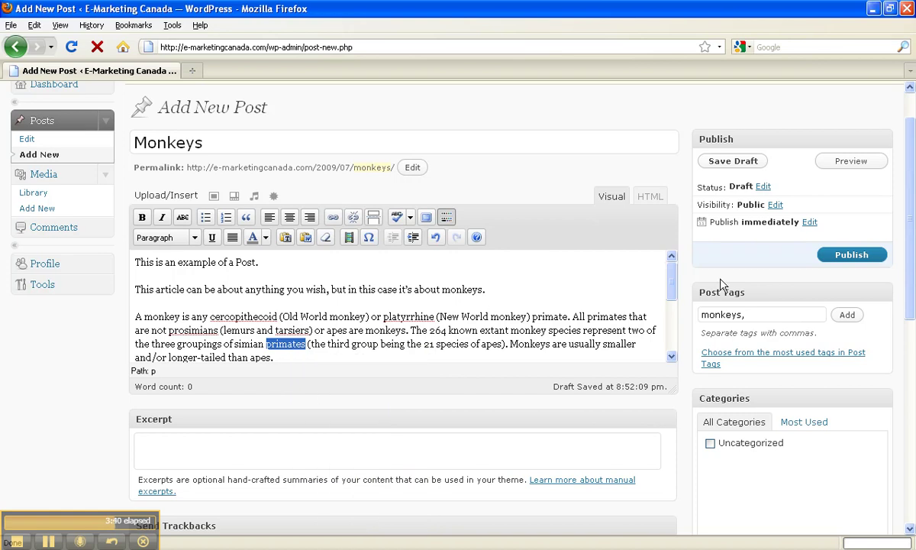
right_click(756, 315)
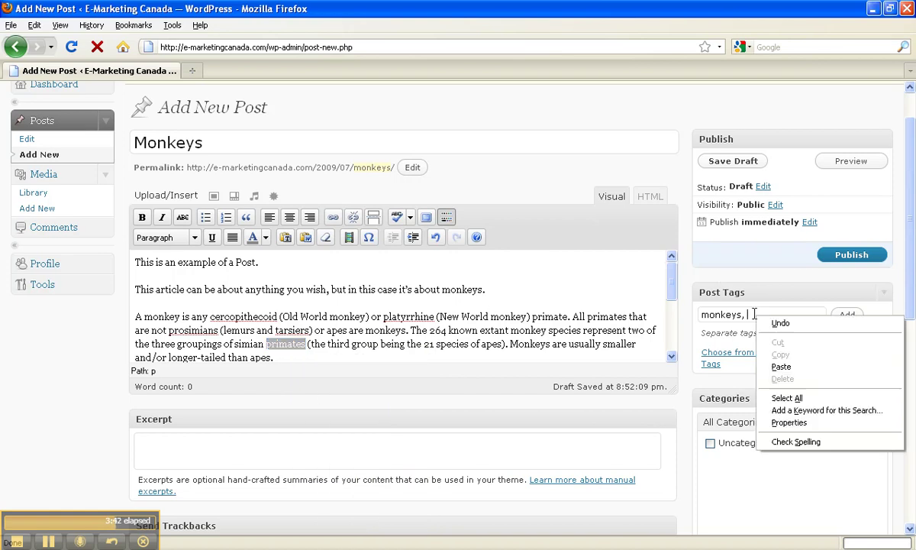
click(781, 367)
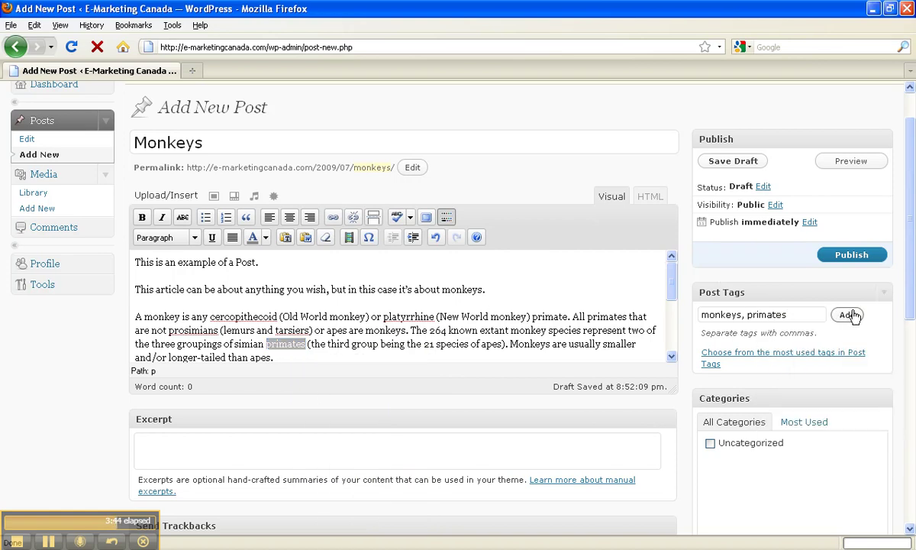
click(850, 315)
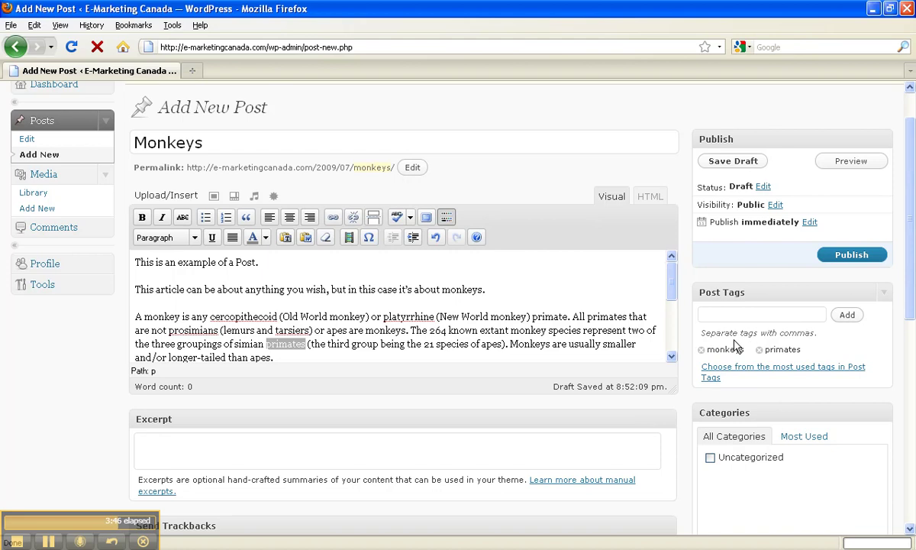
- Tick the Uncategorized category, preview the Monkeys post, then close the preview tab
click(711, 459)
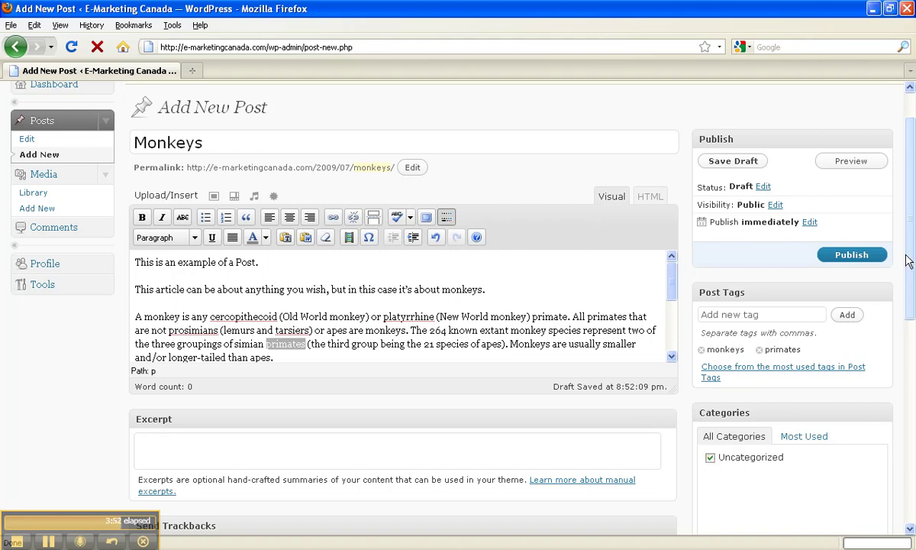
scroll(853, 213, up, 2)
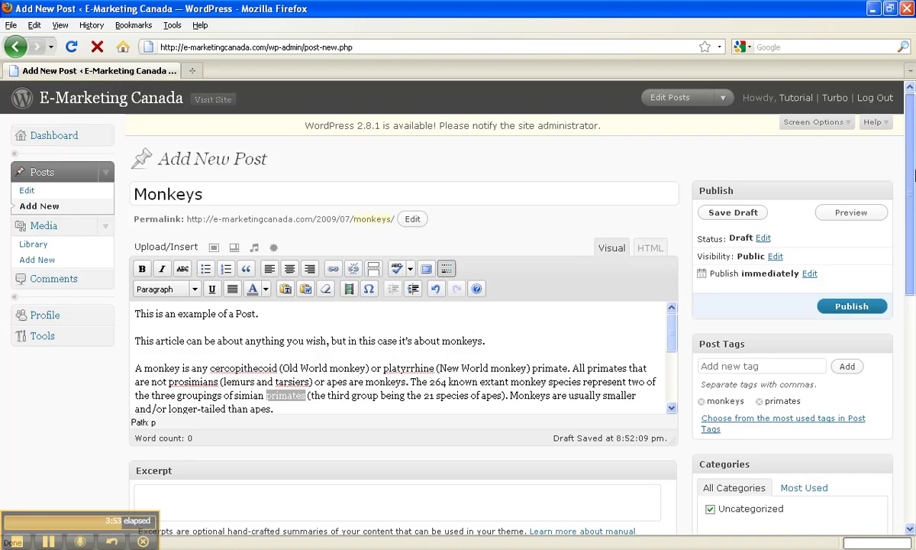
click(850, 214)
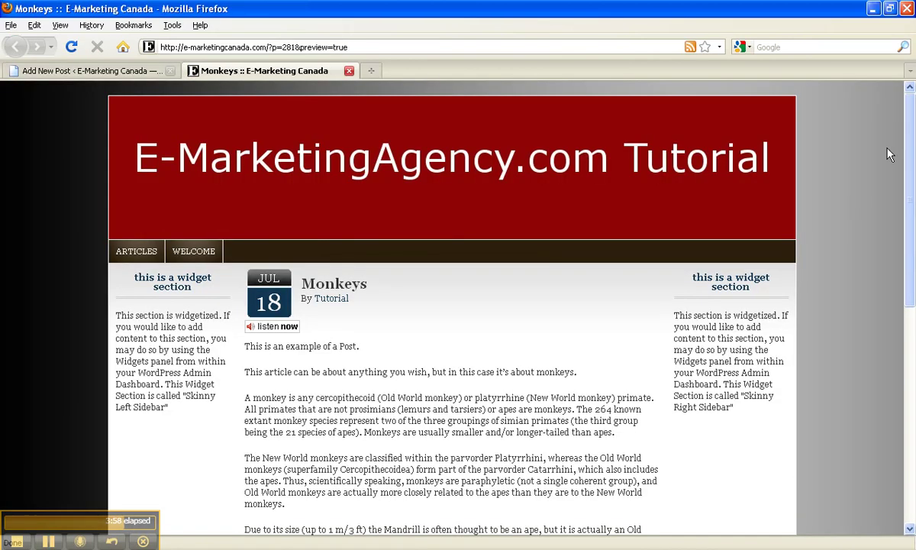
drag(914, 157, 906, 135)
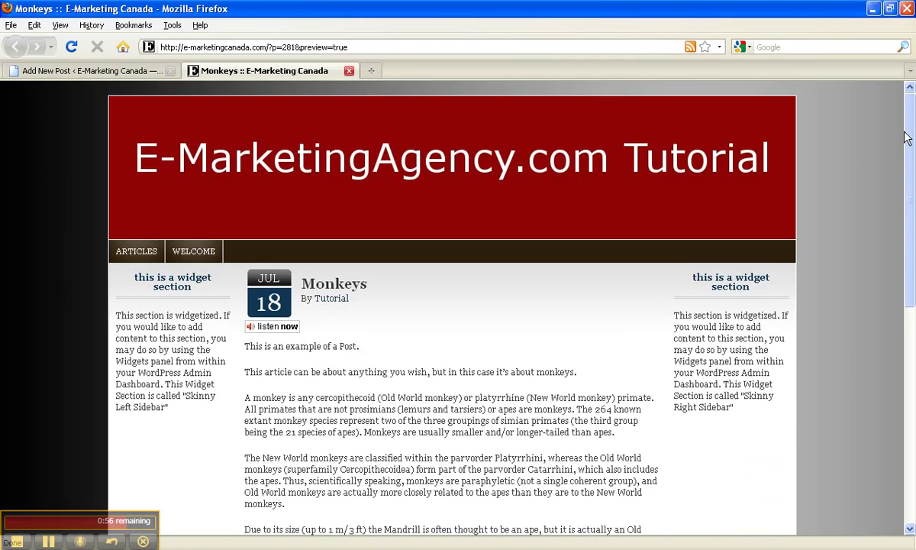
click(349, 71)
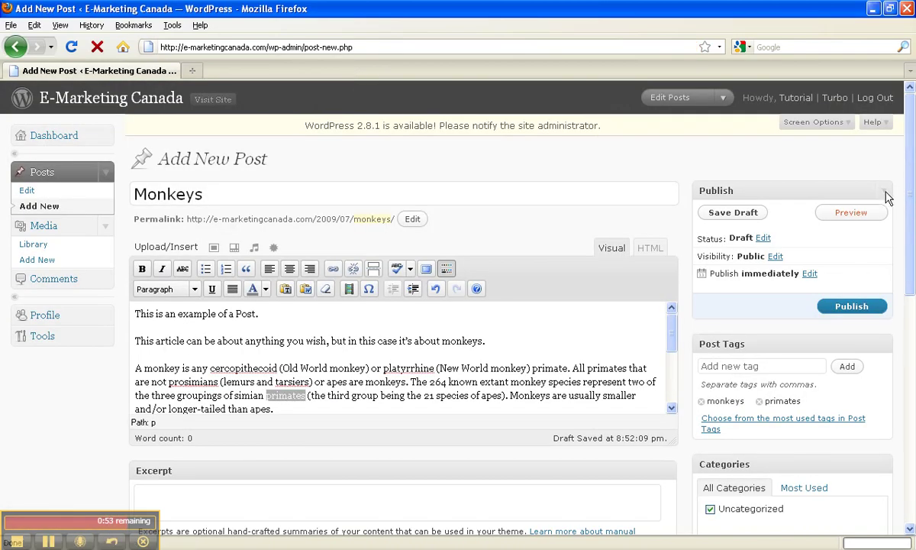
- Publish the Monkeys post and go to the live site's Articles page
click(852, 307)
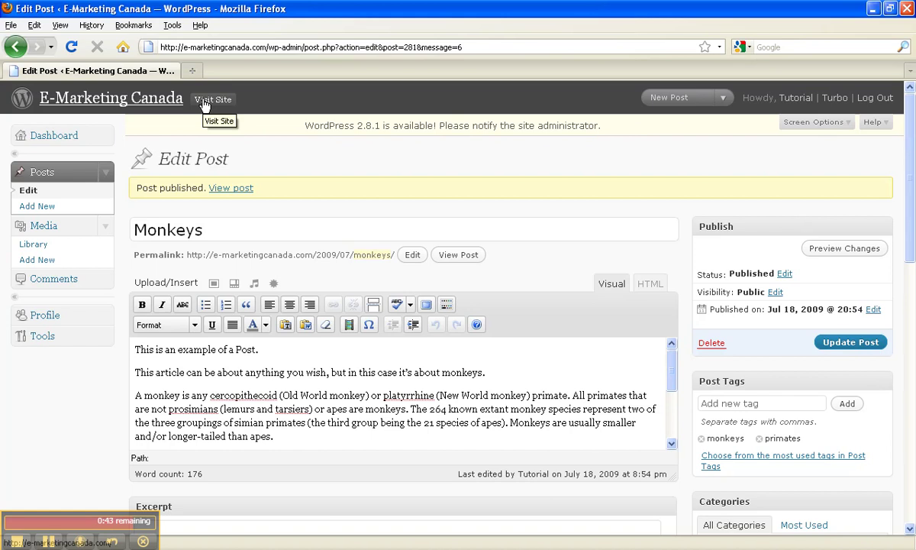
click(204, 102)
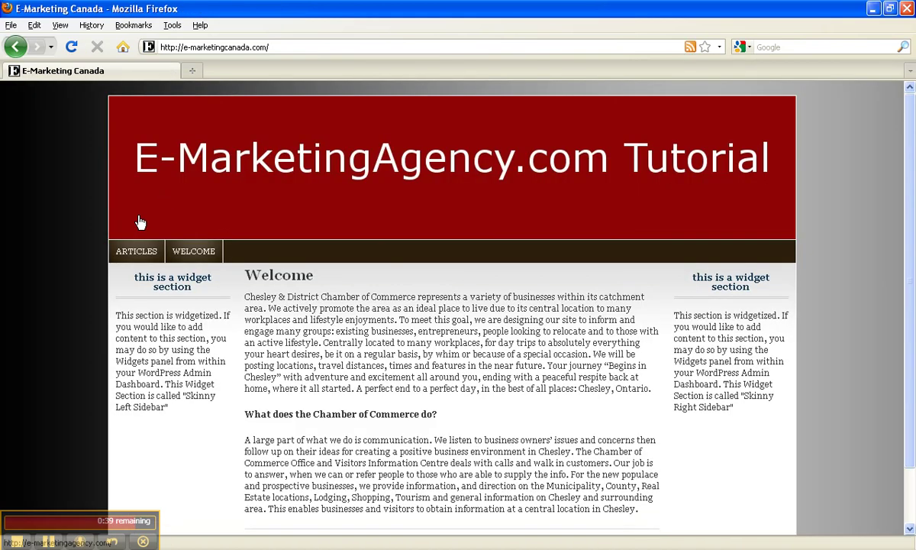
click(135, 251)
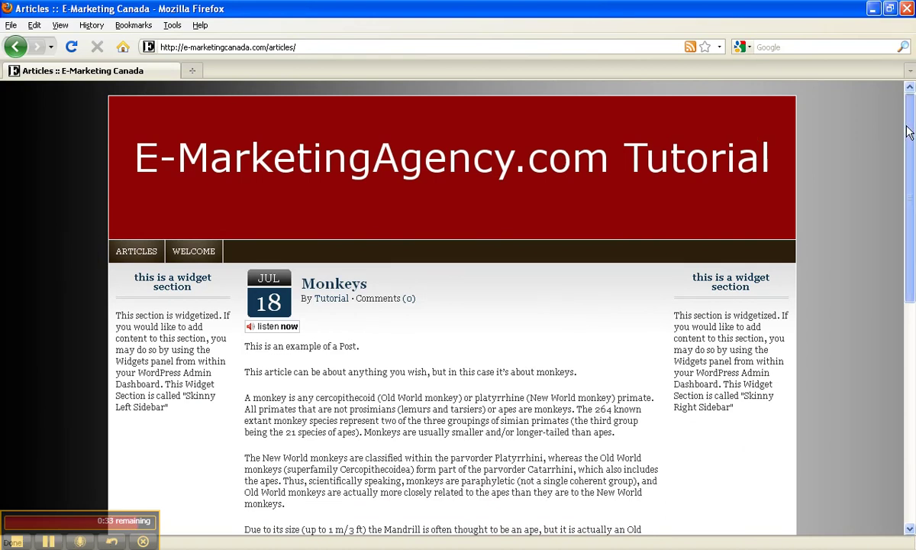
- Scroll the Articles page to view the full published Monkeys article
drag(908, 132, 907, 88)
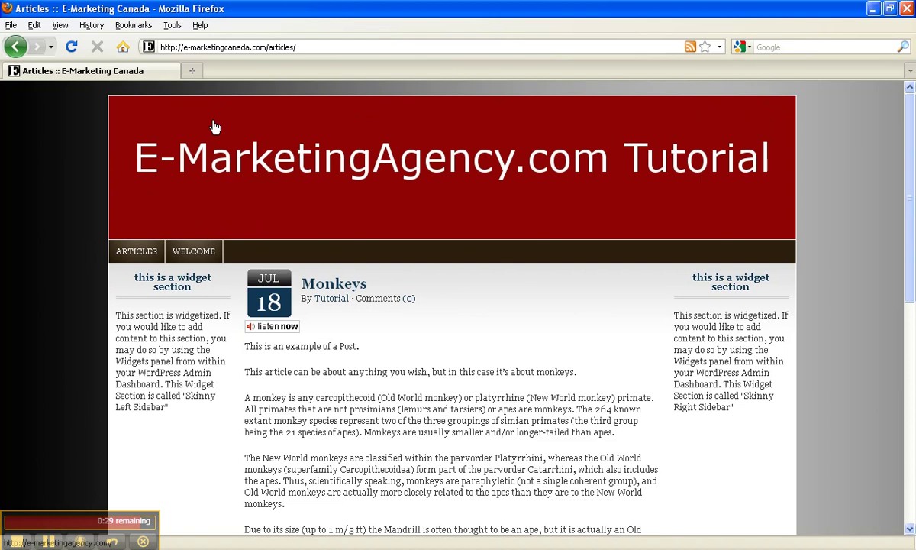